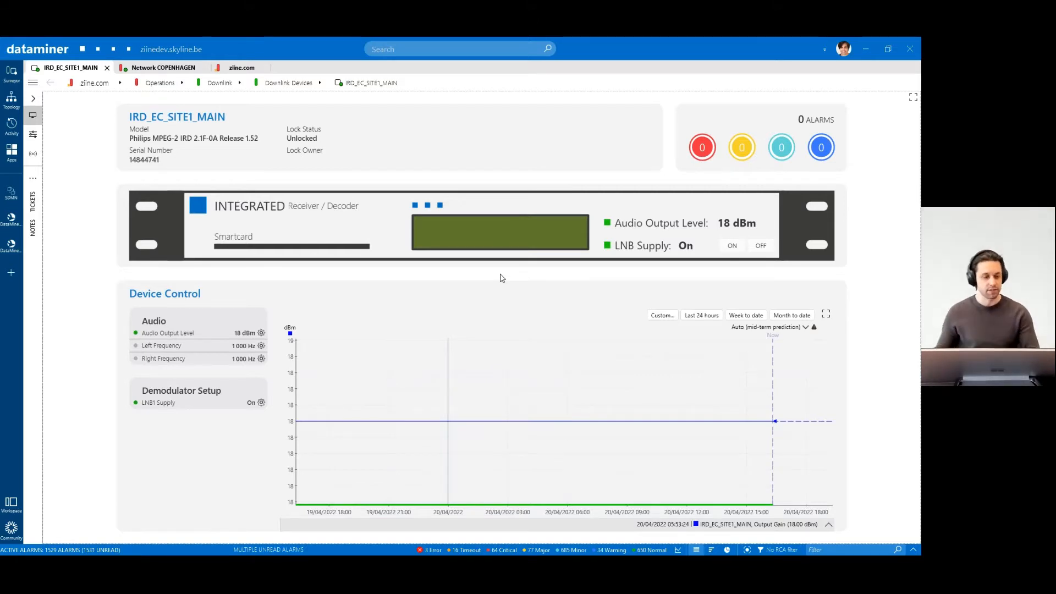
# Step: Open the IRD_EC_SITE1_MAIN element for editing and expand its advanced element settings
pyautogui.click(33, 83)
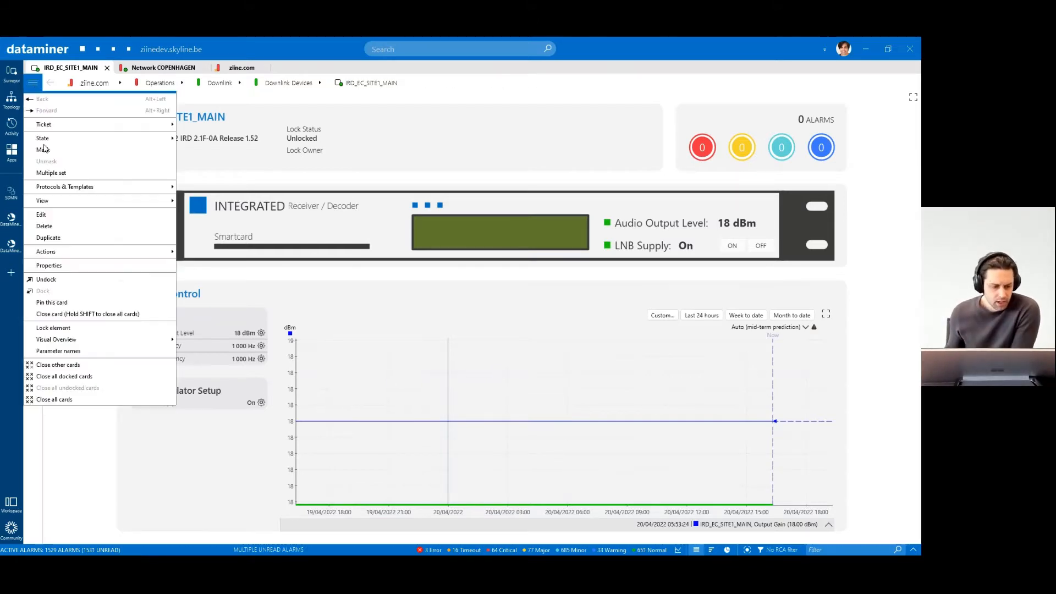
pyautogui.click(50, 215)
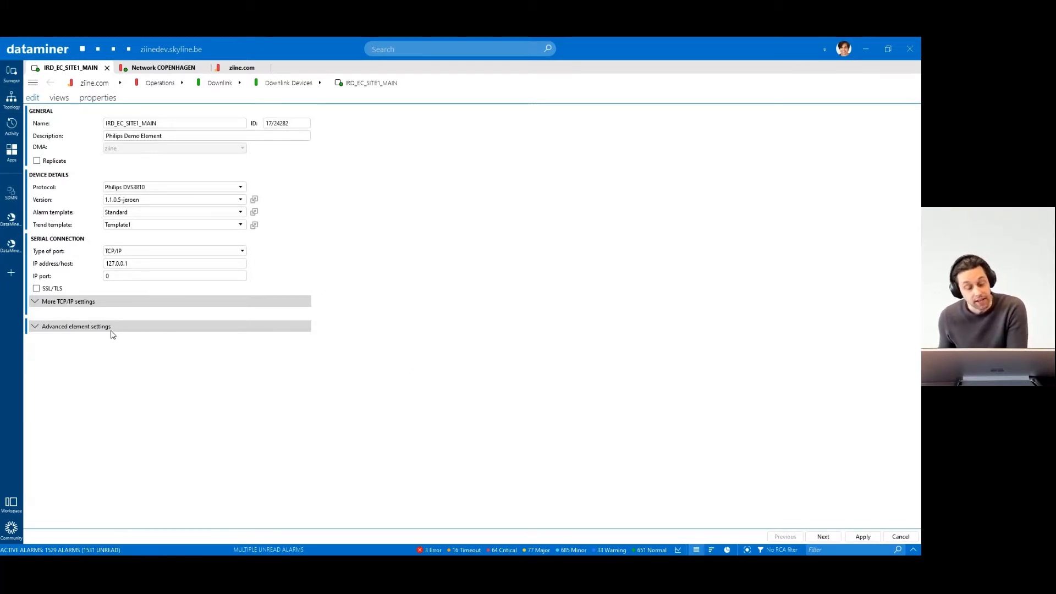
pyautogui.click(73, 329)
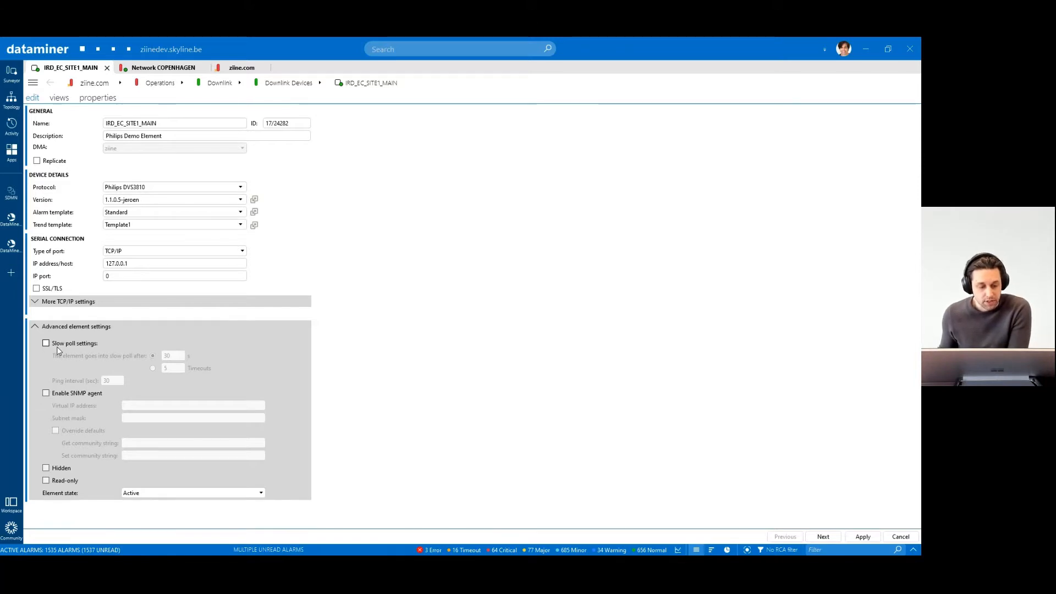
# Step: Try the slow poll settings with the number-of-timeouts trigger instead of seconds, and disable slow polling again
pyautogui.click(46, 343)
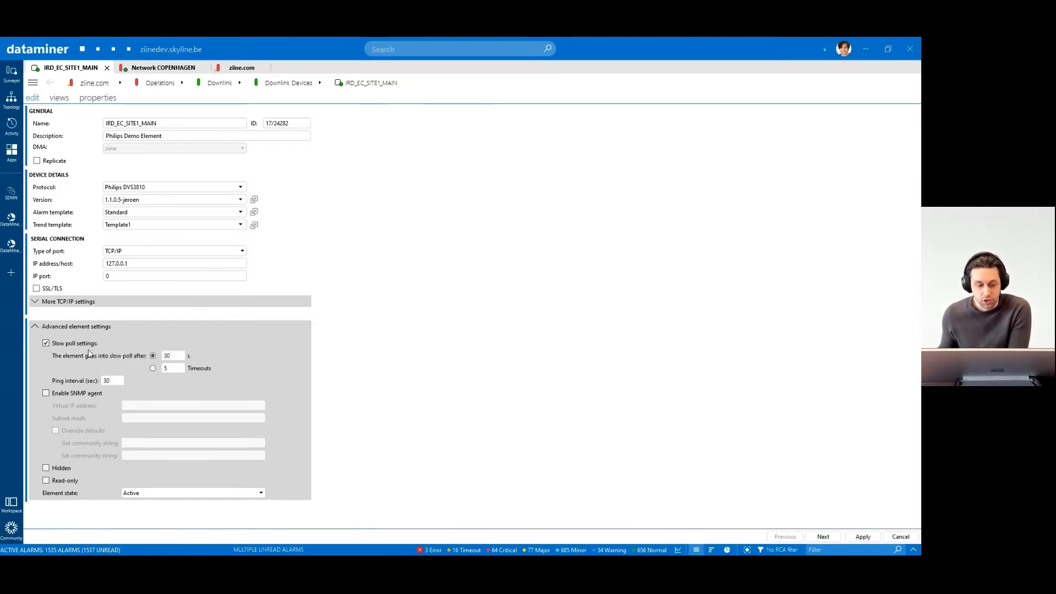
pyautogui.click(169, 356)
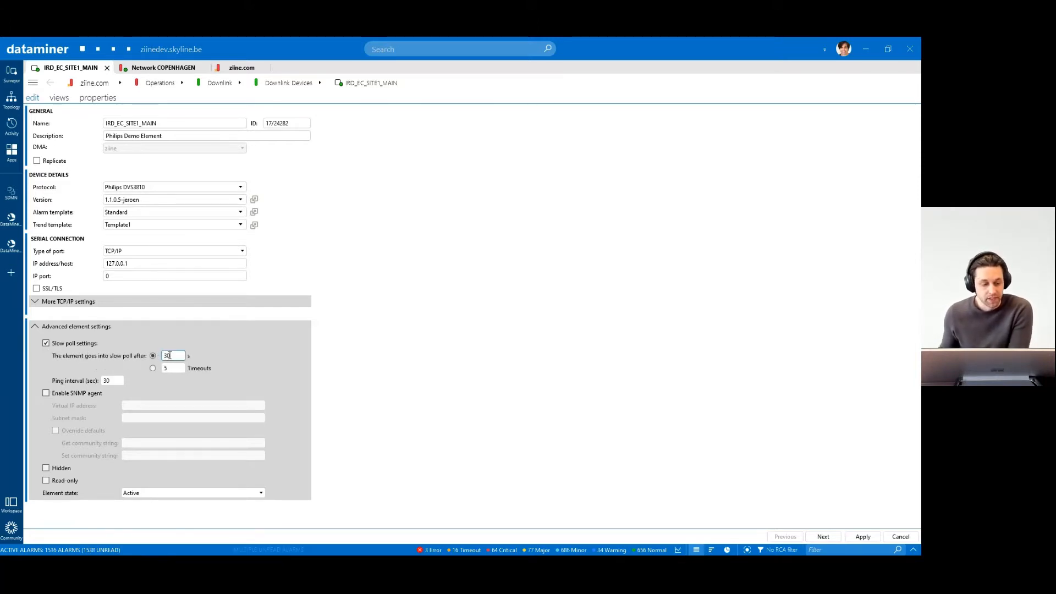
pyautogui.moveTo(173, 356); pyautogui.dragTo(162, 357)
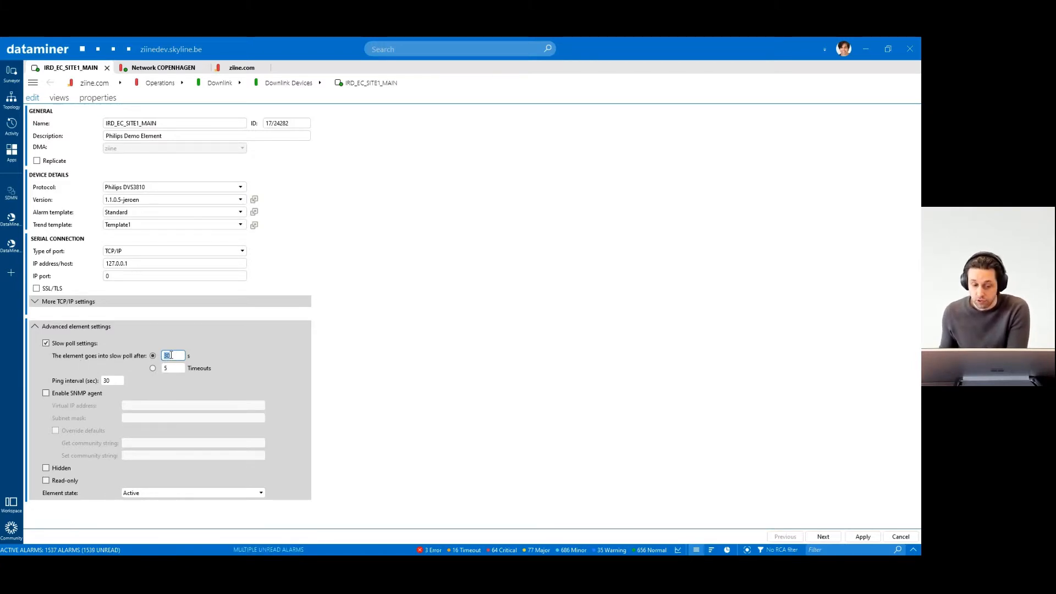
pyautogui.click(153, 369)
pyautogui.click(164, 369)
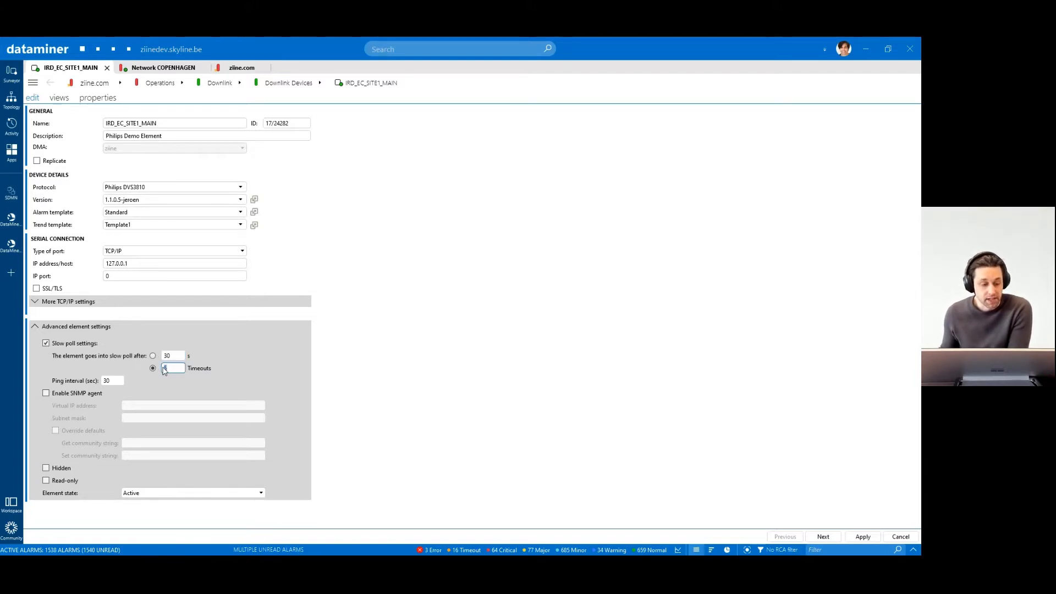
pyautogui.click(46, 343)
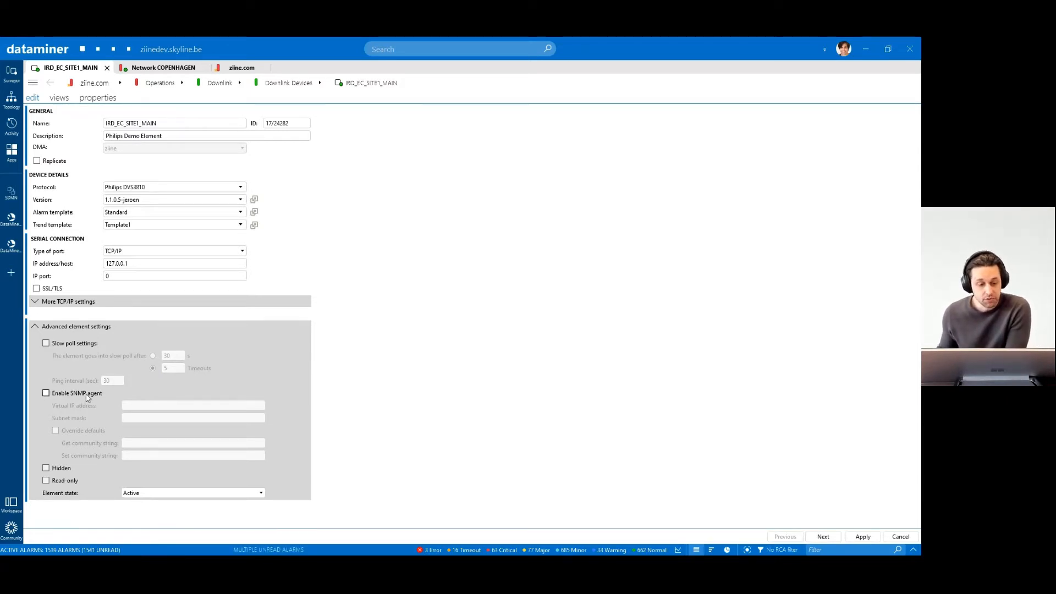
# Step: Try enabling the SNMP agent with overridden default community strings, and disable the agent again
pyautogui.click(46, 393)
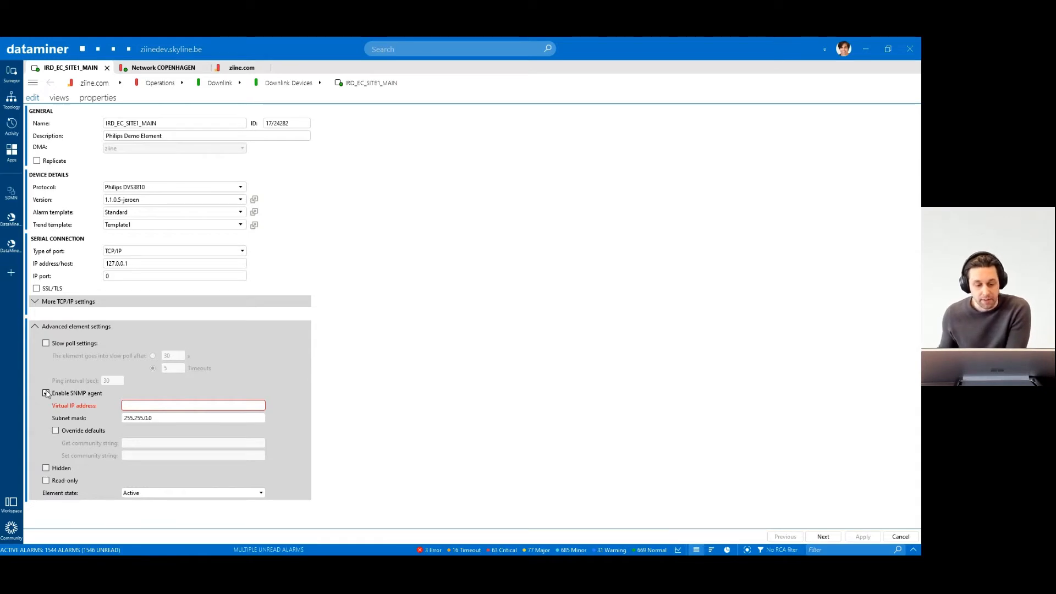
pyautogui.click(46, 393)
pyautogui.click(132, 405)
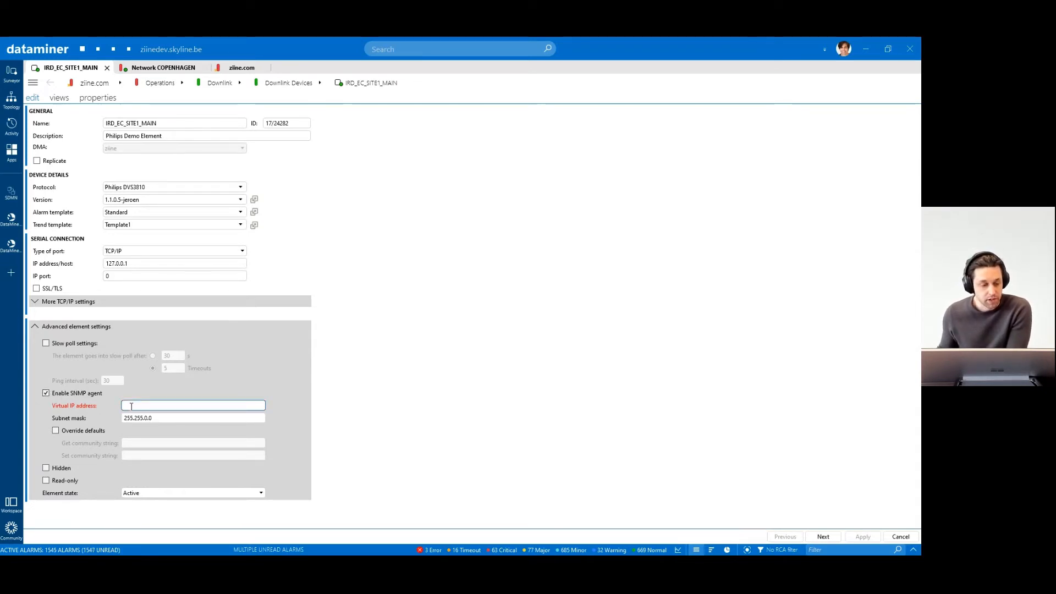
pyautogui.press('Tab')
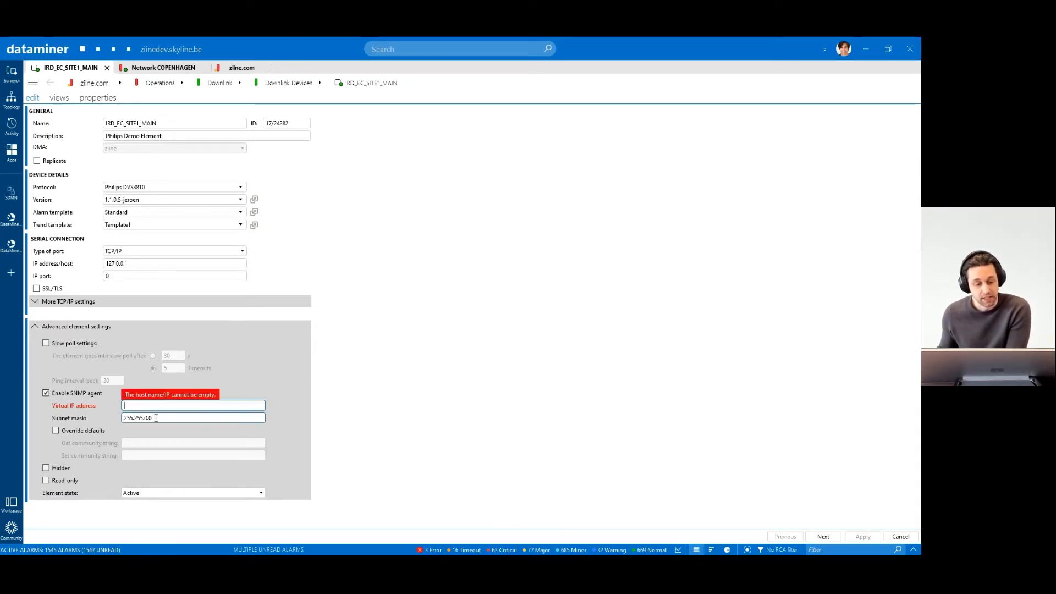
pyautogui.click(55, 431)
pyautogui.click(125, 445)
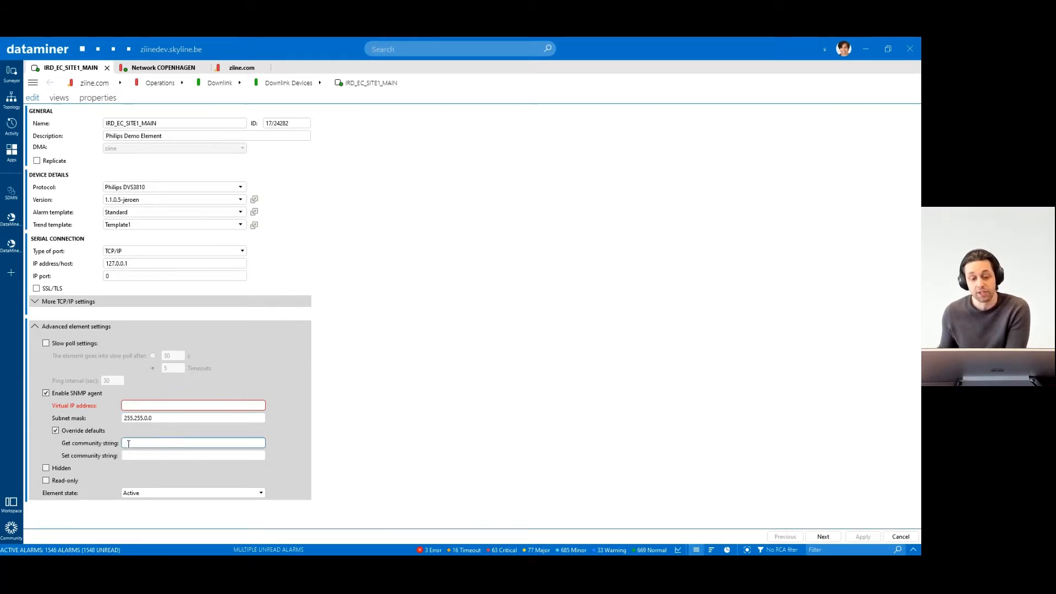
pyautogui.click(127, 455)
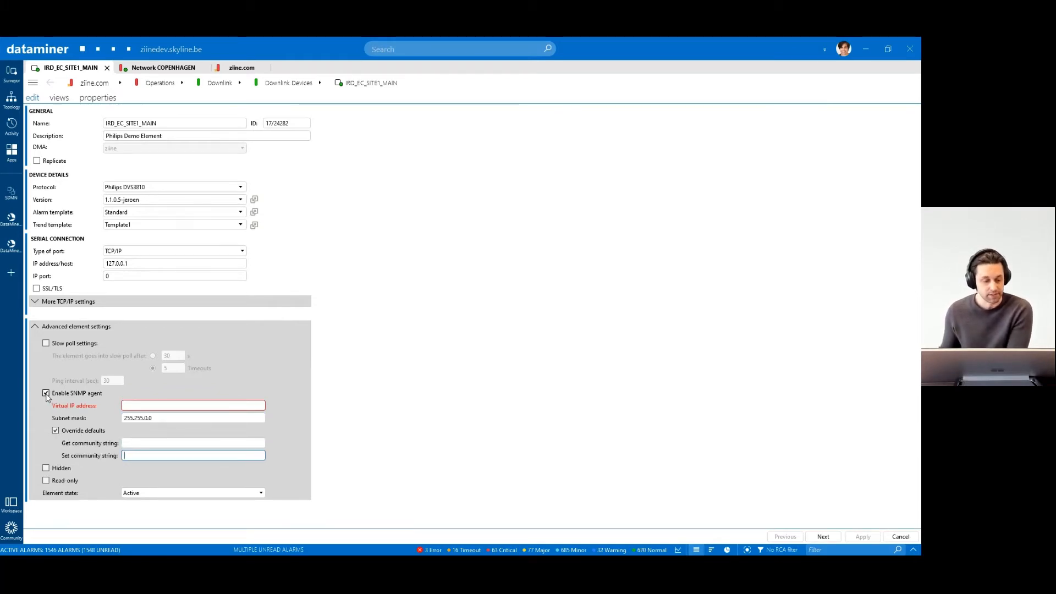
pyautogui.click(45, 394)
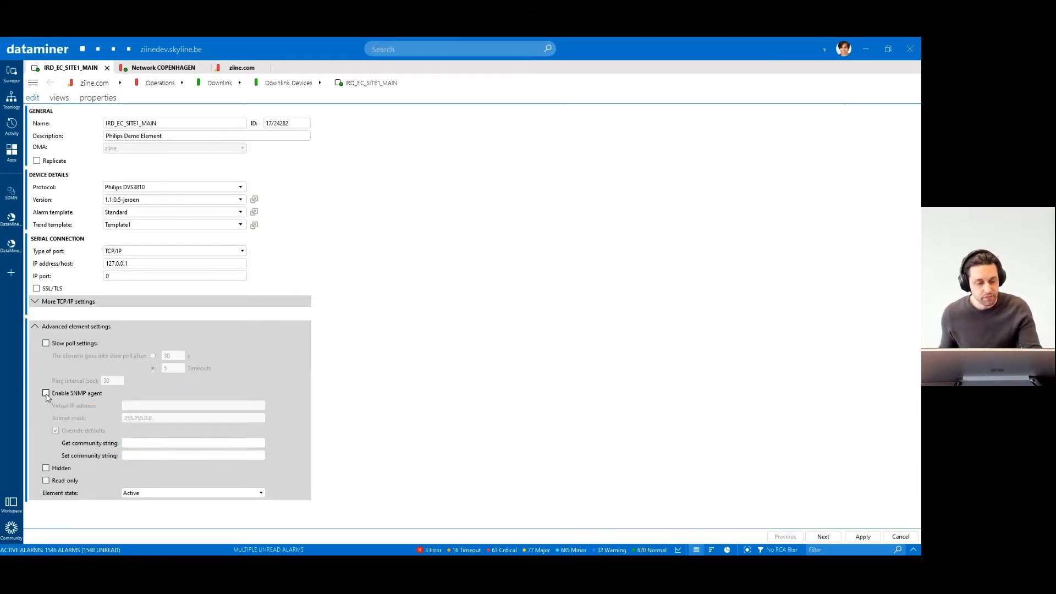
# Step: Mark the IRD_EC_SITE1_MAIN element as hidden in its advanced settings
pyautogui.click(47, 469)
pyautogui.click(47, 469)
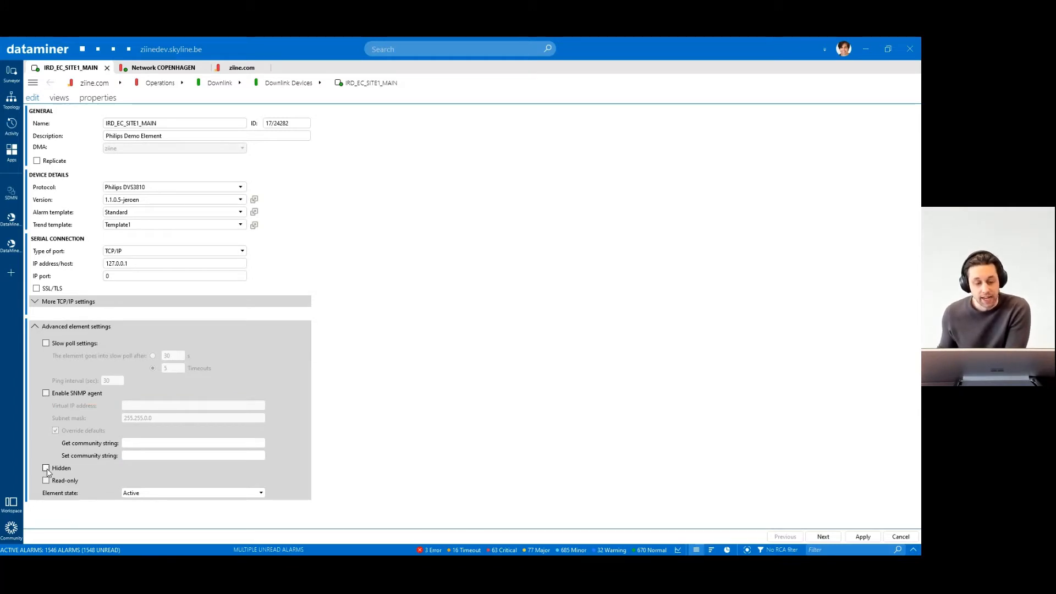
pyautogui.click(47, 469)
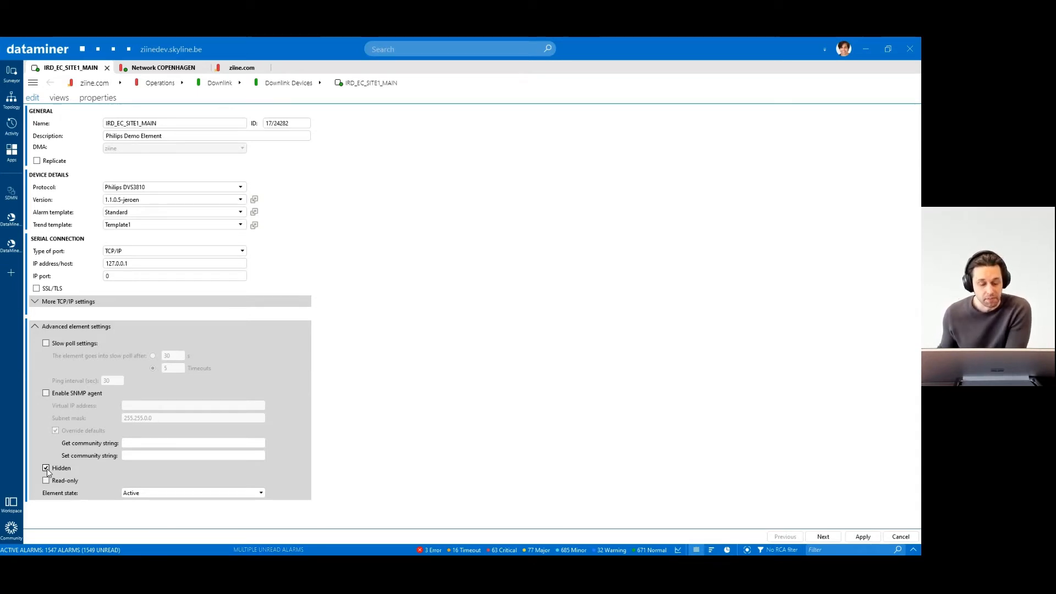
# Step: Show the filter options of the ziine.com element list to examine the hidden elements setting
pyautogui.click(167, 72)
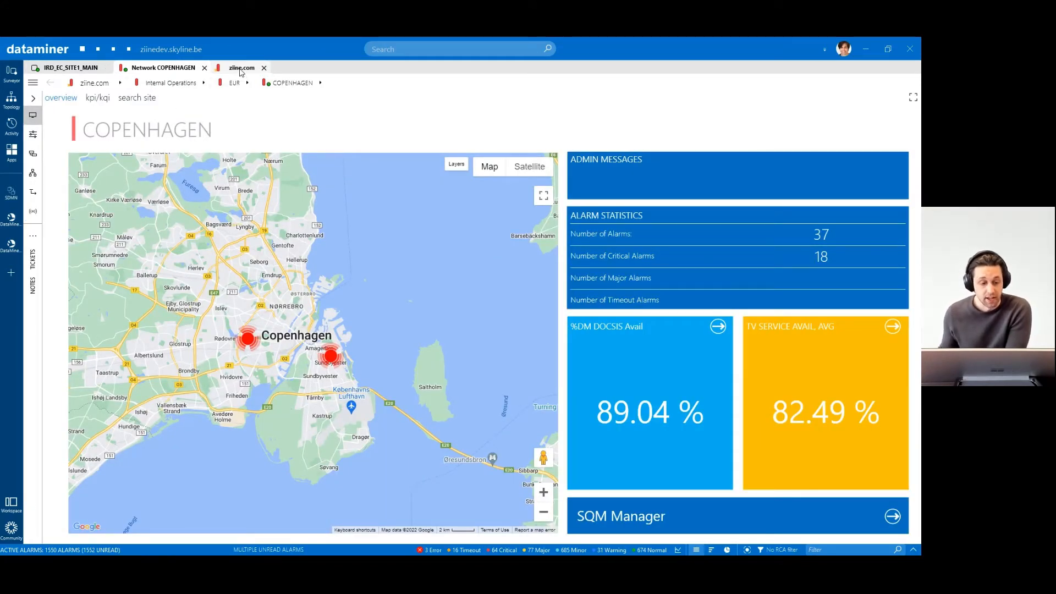
pyautogui.click(240, 70)
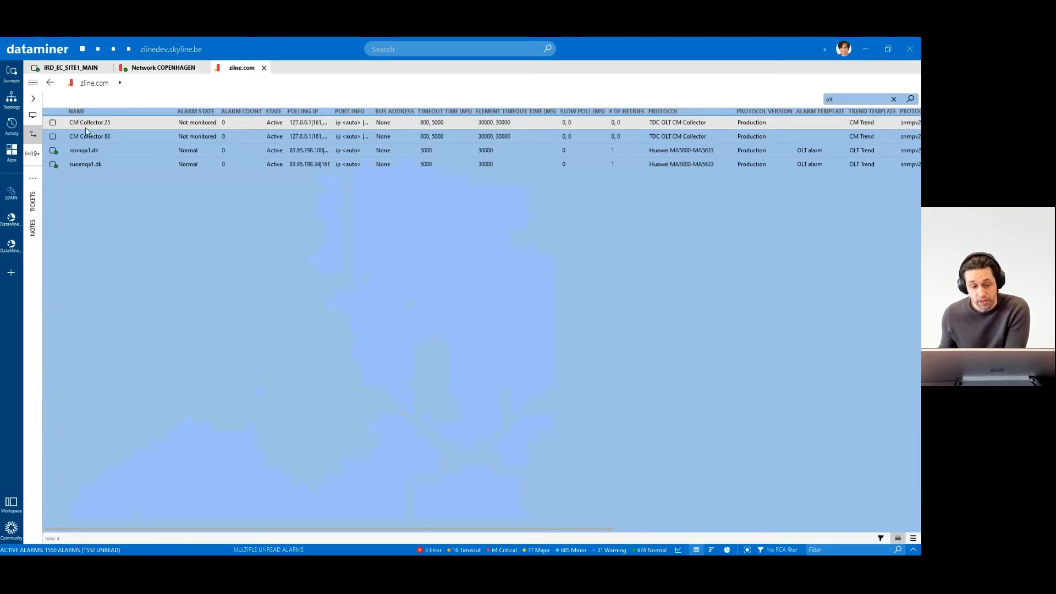
pyautogui.click(879, 538)
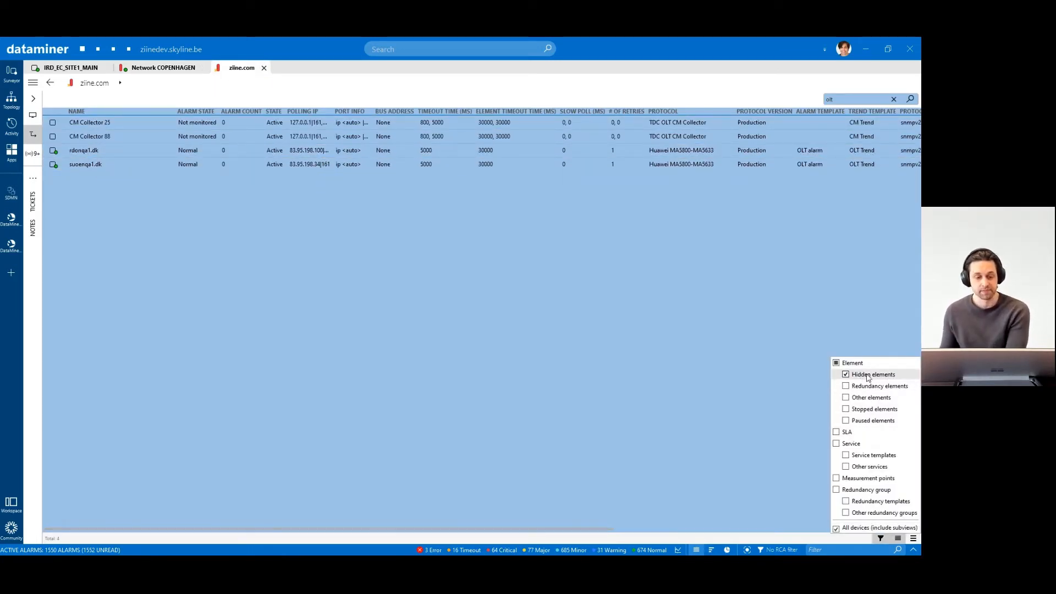
# Step: Return to editing the IRD_EC_SITE1_MAIN element, clear its Hidden option and try the Read-only option
pyautogui.click(55, 68)
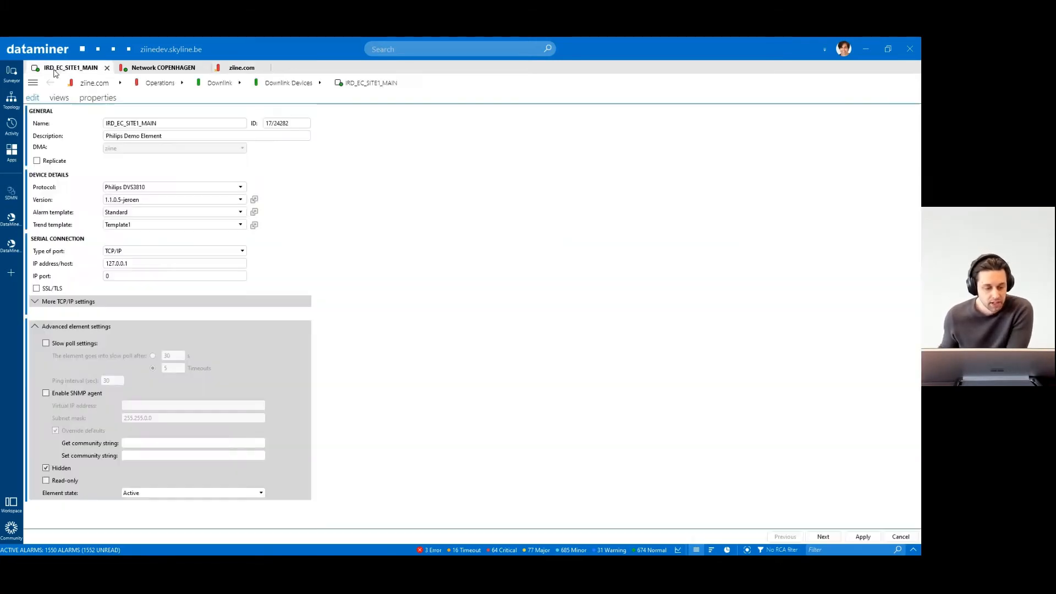
pyautogui.click(45, 468)
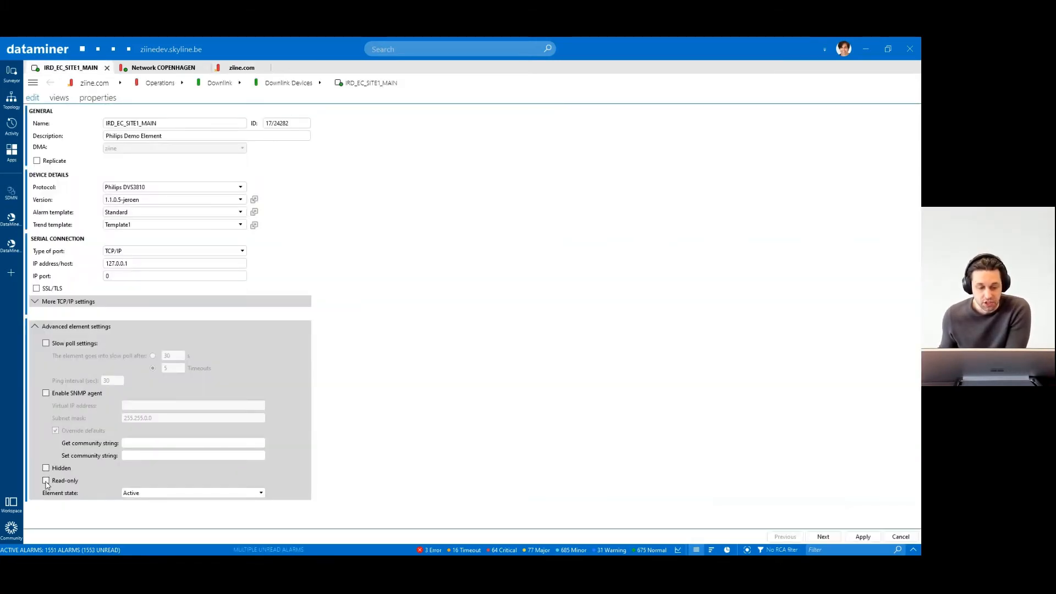
pyautogui.click(45, 480)
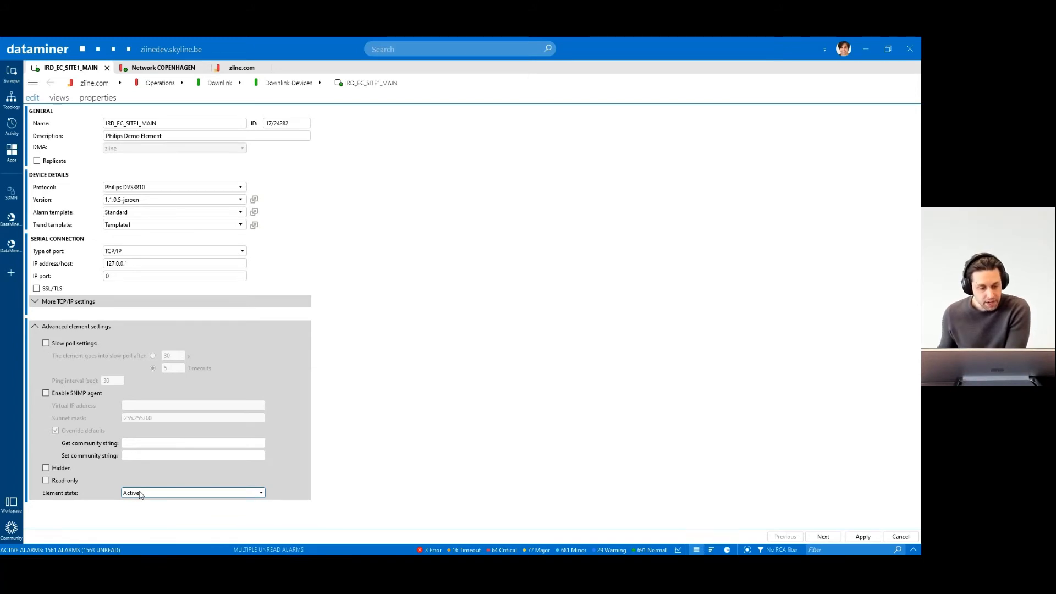
# Step: View the available element states without changing the selection, and collapse the advanced element settings
pyautogui.click(140, 493)
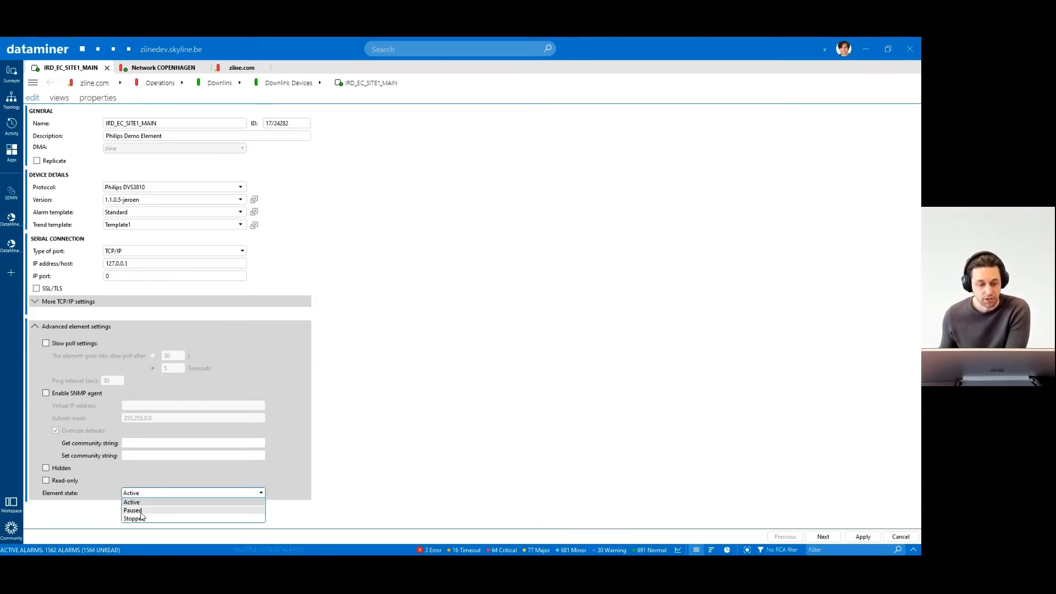
pyautogui.click(187, 480)
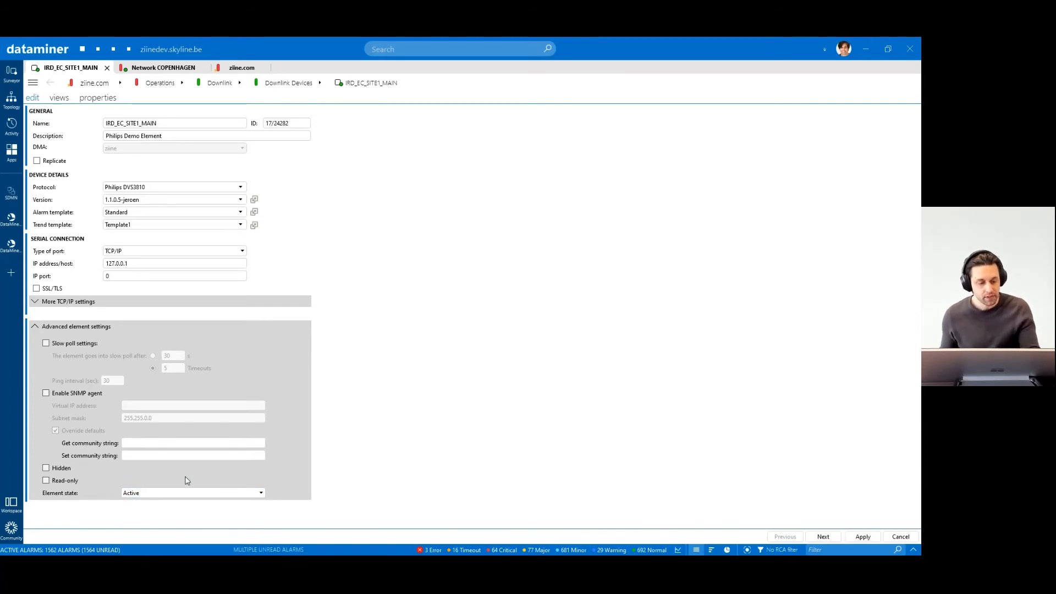
pyautogui.click(34, 326)
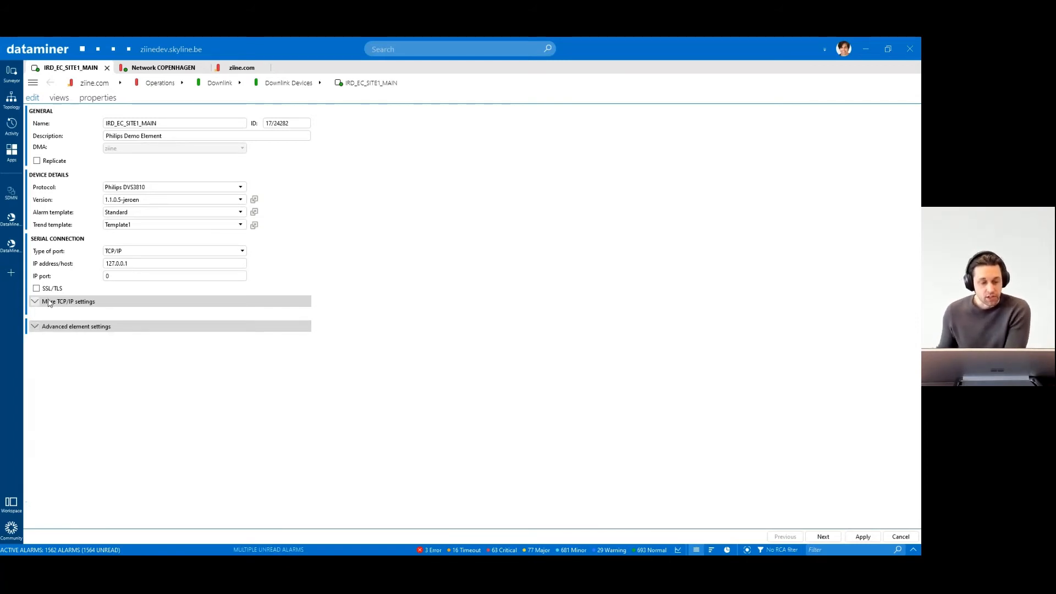
# Step: Expand the additional TCP/IP settings and examine the single-command timeout, the number of retries and the element timeout delay
pyautogui.click(48, 302)
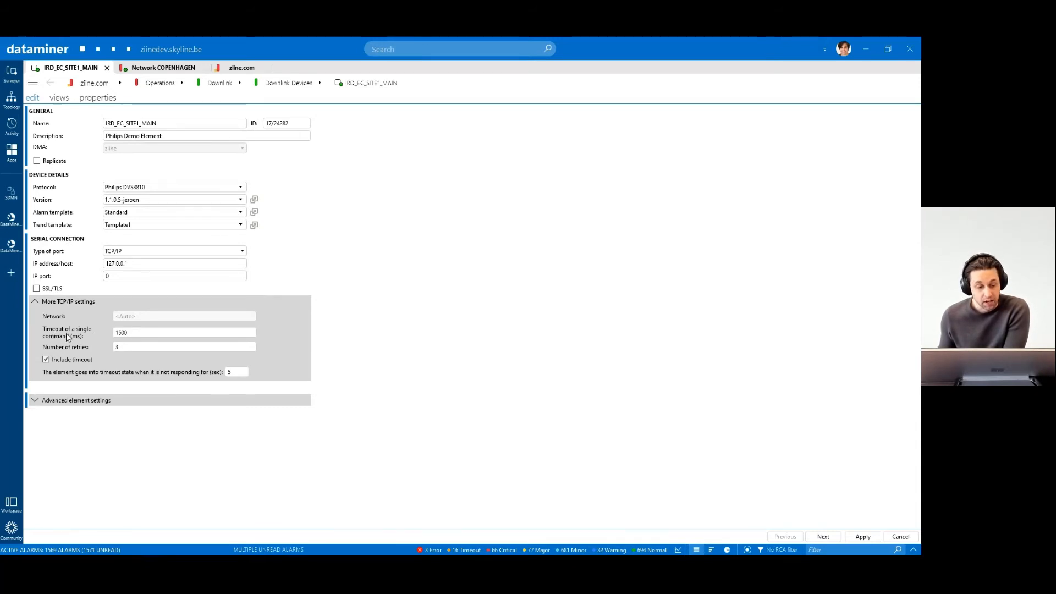
pyautogui.moveTo(131, 332); pyautogui.dragTo(92, 333)
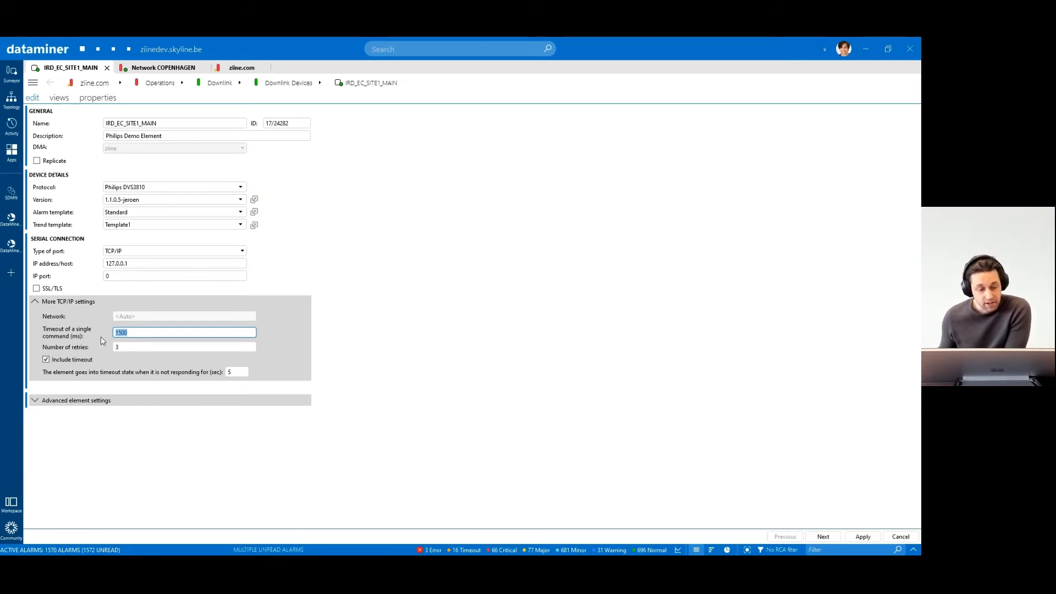
pyautogui.click(127, 347)
pyautogui.moveTo(124, 345); pyautogui.dragTo(44, 350)
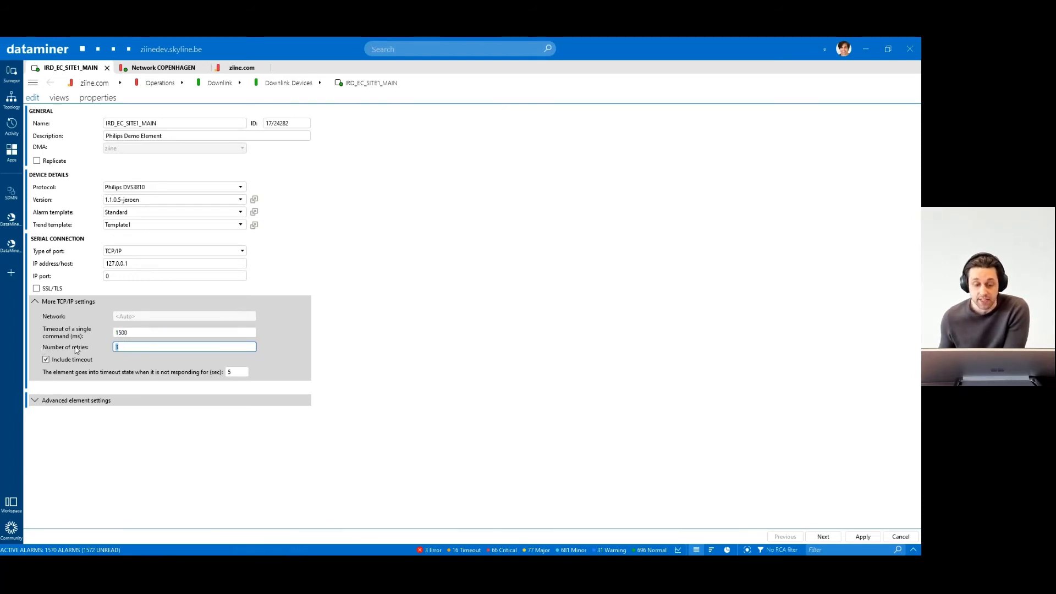
pyautogui.click(125, 346)
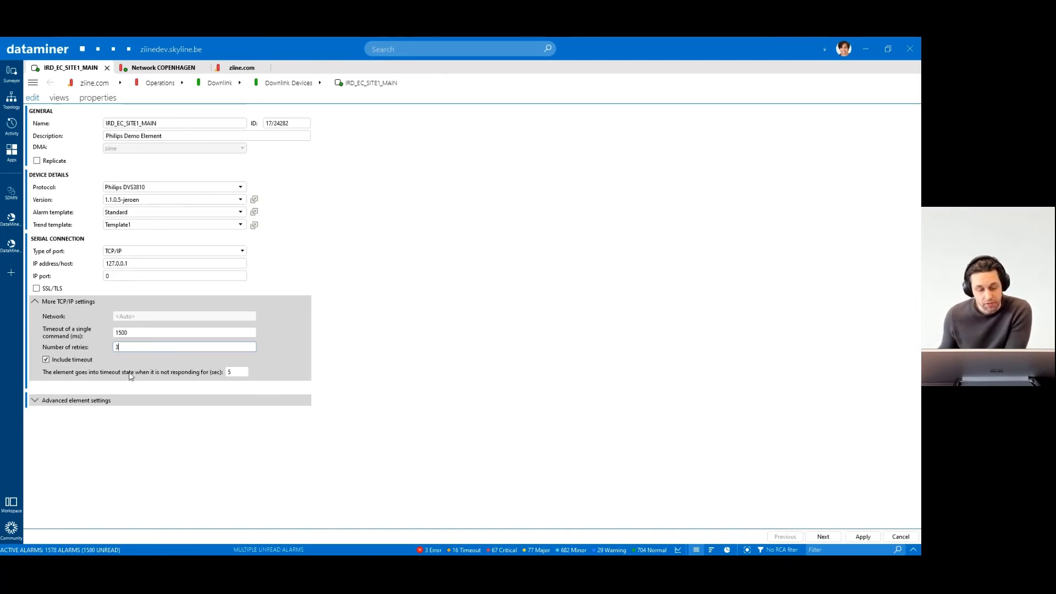
pyautogui.click(226, 372)
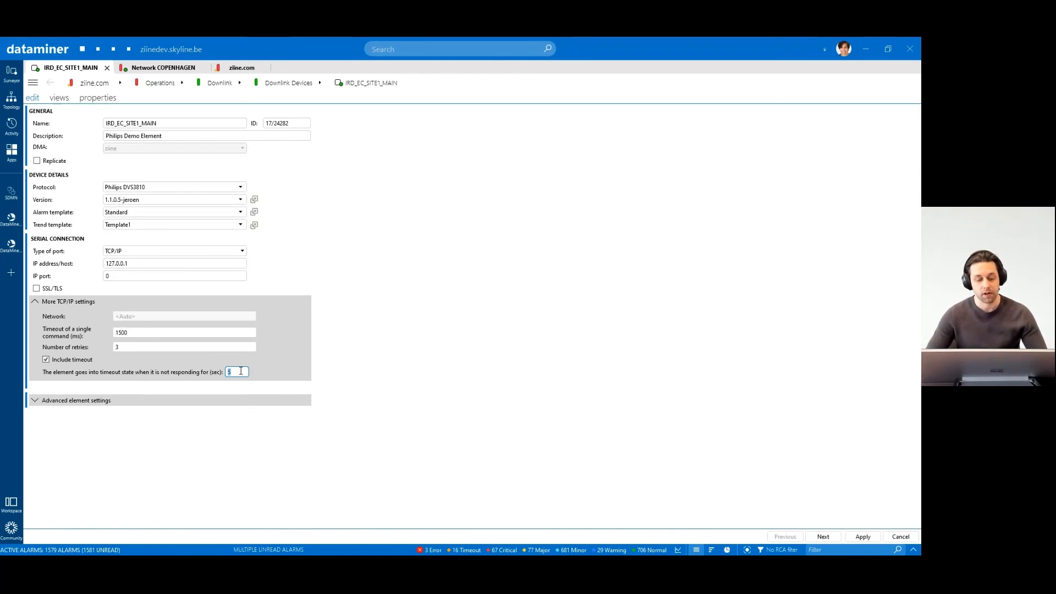
pyautogui.click(361, 353)
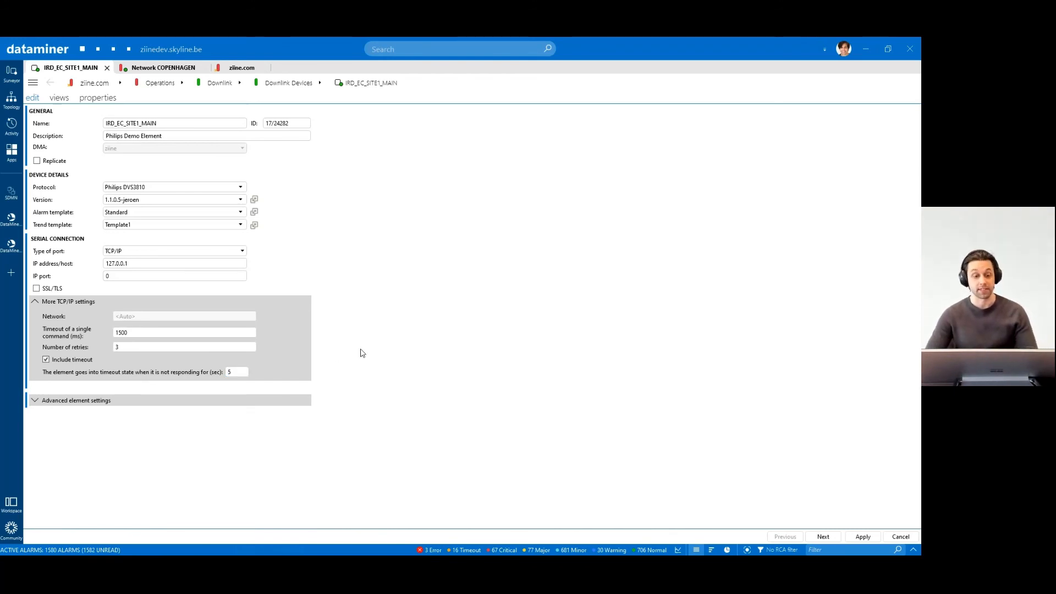